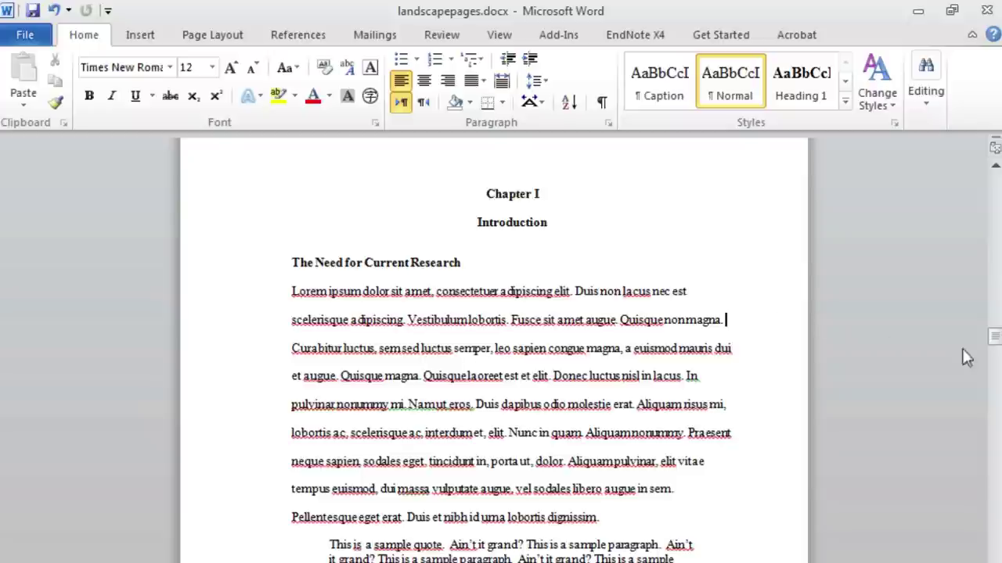
Step: Insert a Next Page section break after the page 2 text and pull the bar chart onto the new page
left_click_drag(996, 337, 995, 388)
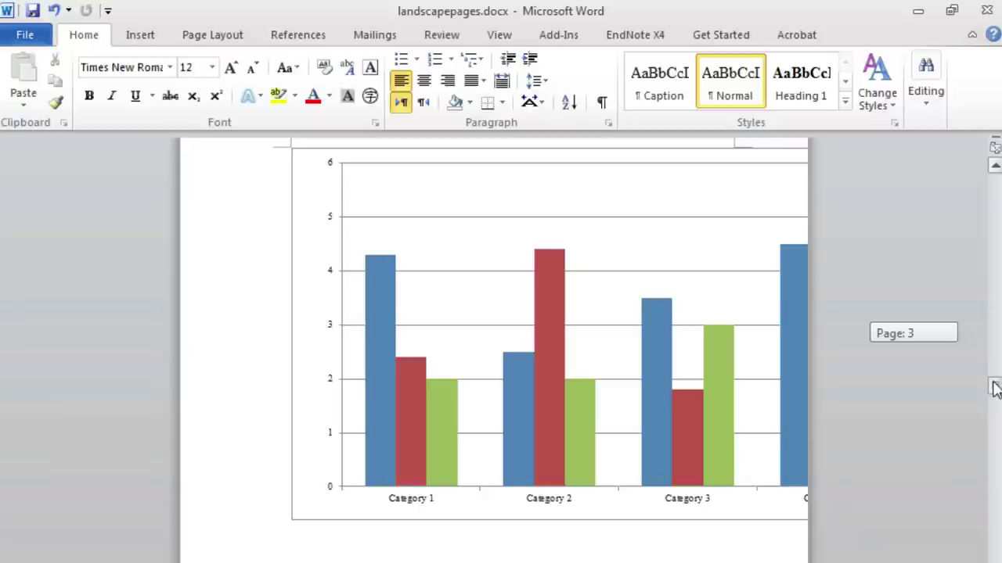
left_click_drag(996, 389, 996, 379)
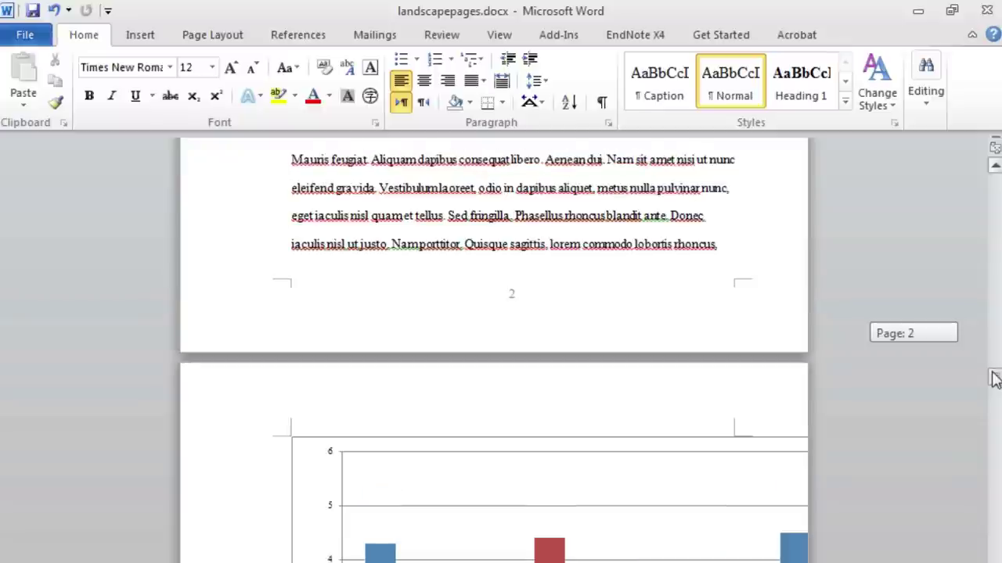
left_click(573, 271)
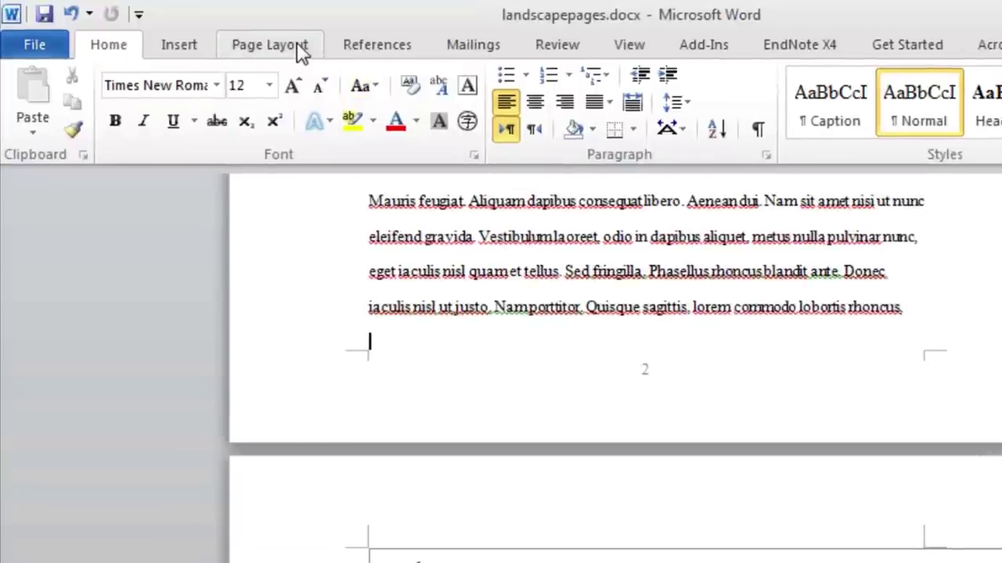
left_click(301, 51)
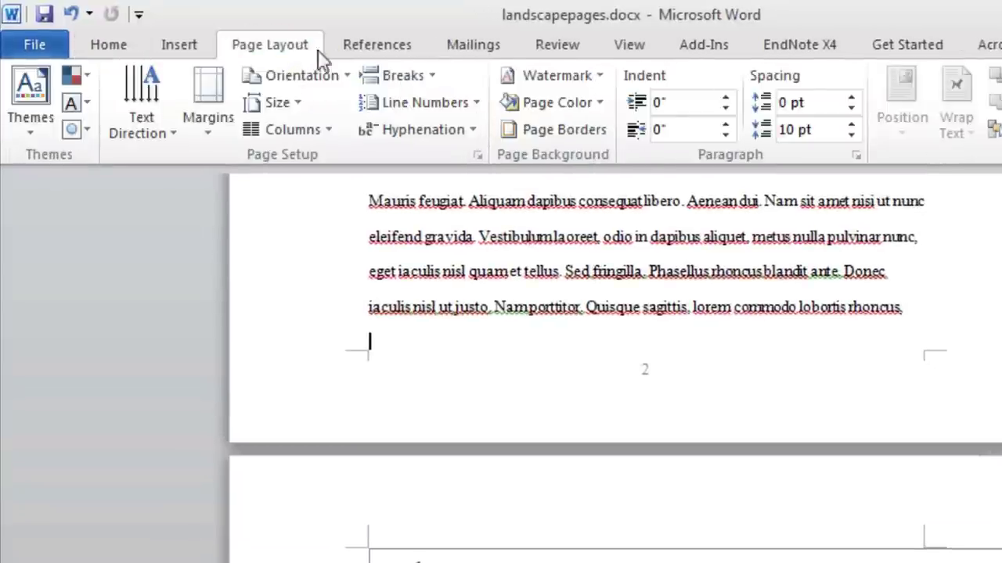
left_click(401, 75)
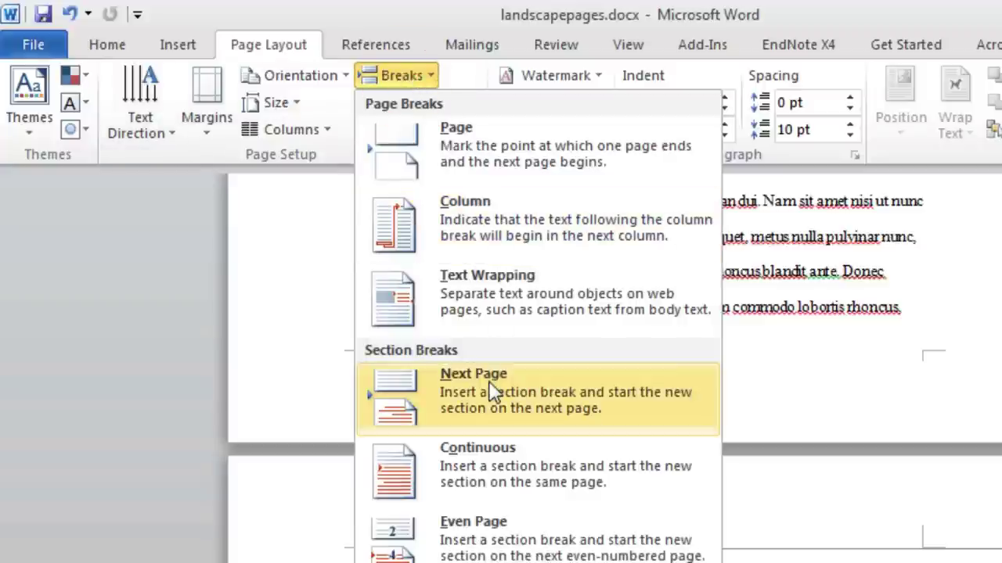
left_click(489, 390)
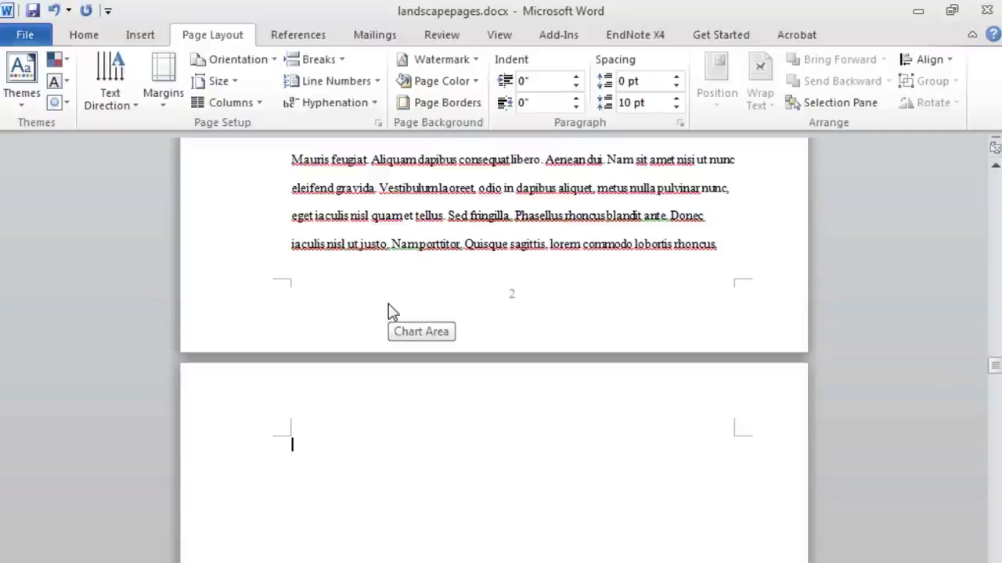
key("ctrl+v")
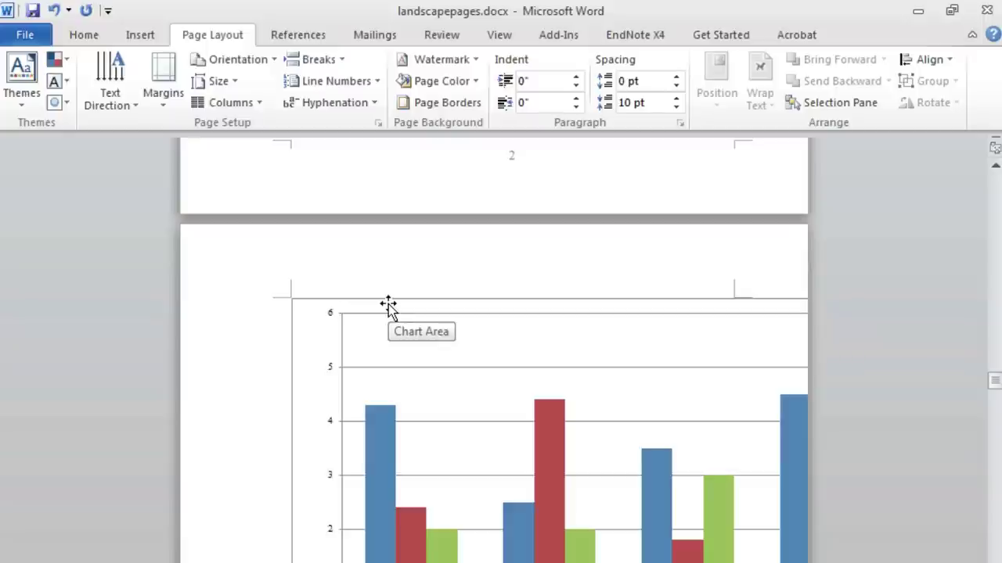
Step: Insert a second Next Page section break just below the bar chart
left_click_drag(993, 383, 990, 395)
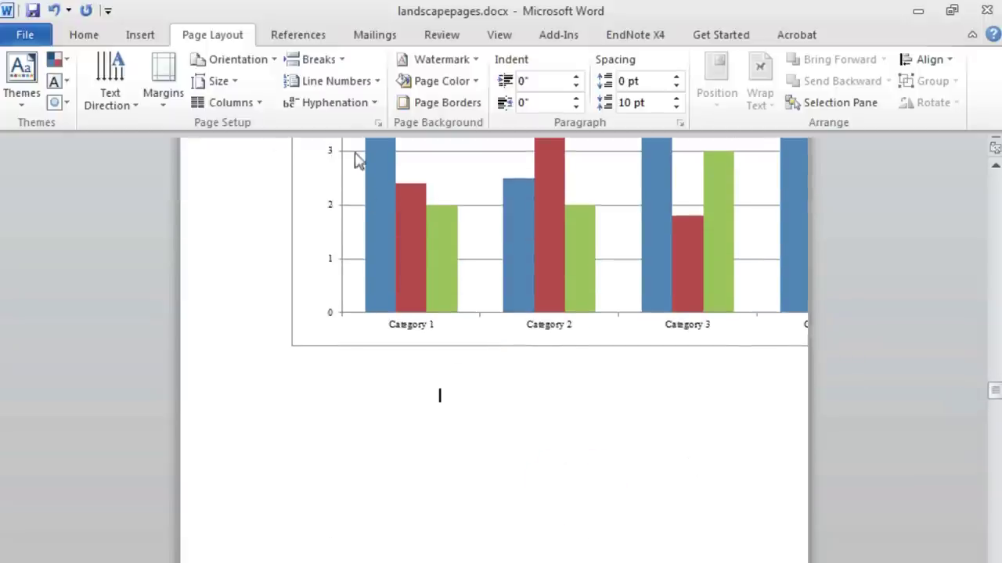
left_click(318, 60)
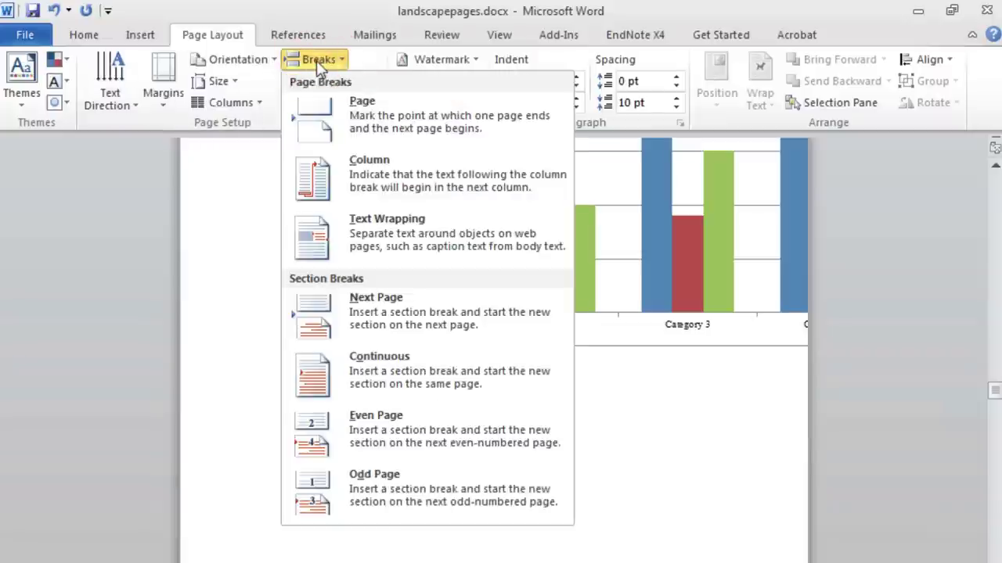
left_click(377, 305)
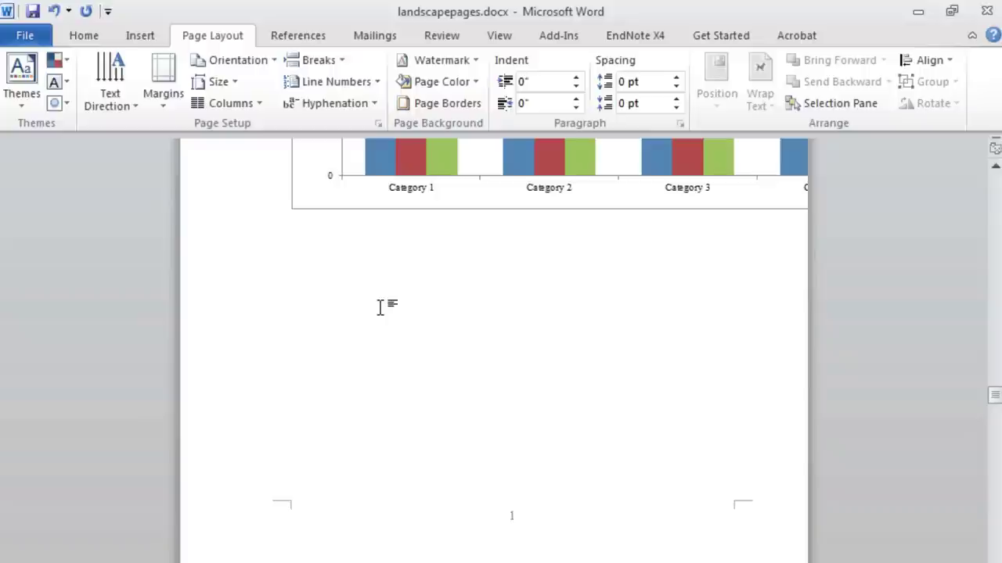
left_click_drag(994, 395, 991, 384)
Step: Set the orientation of the chart's page to Landscape
left_click(438, 560)
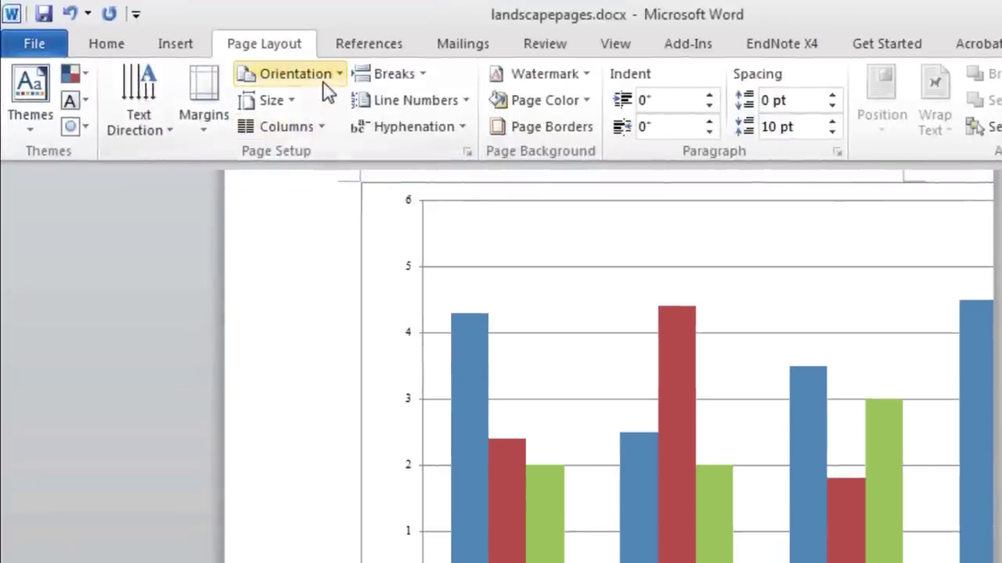
left_click(322, 82)
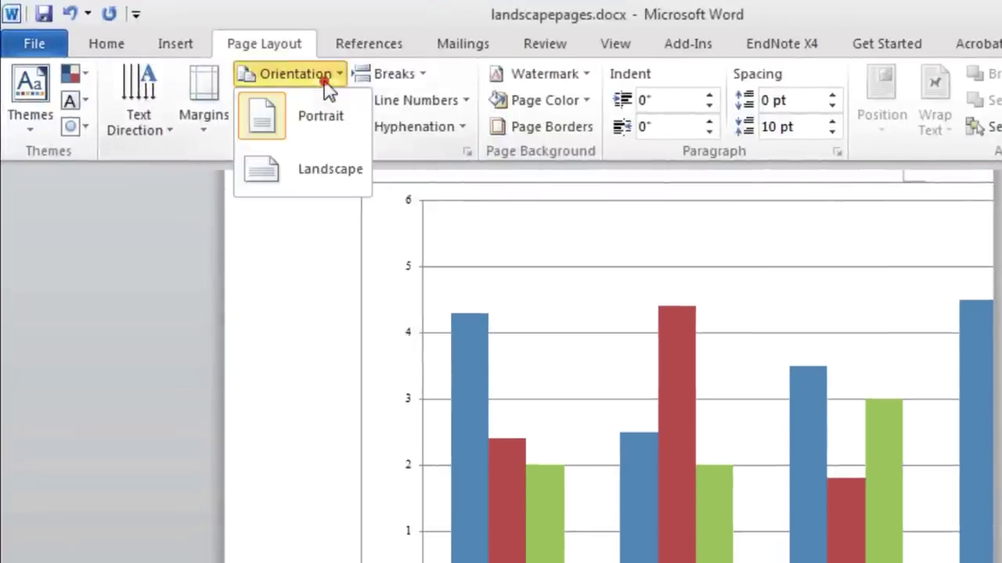
left_click(309, 161)
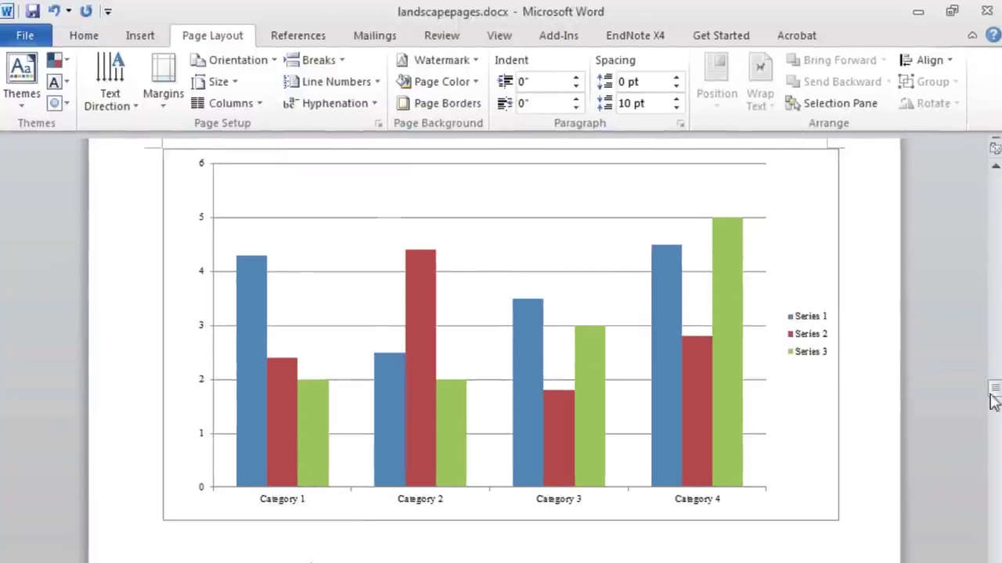
left_click_drag(994, 393, 995, 391)
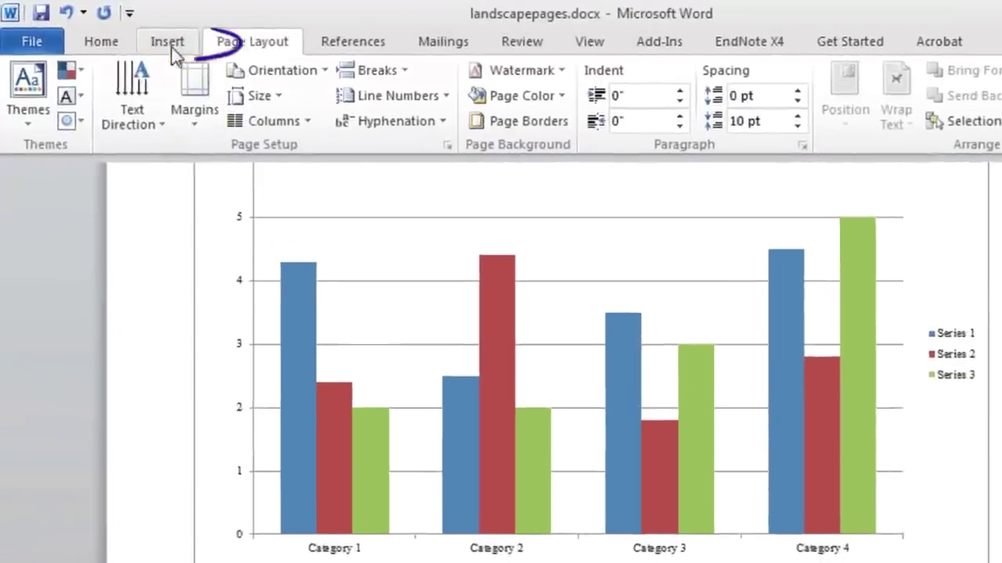
Step: Edit the chart page's Section 4 footer and turn off Link to Previous
left_click(142, 37)
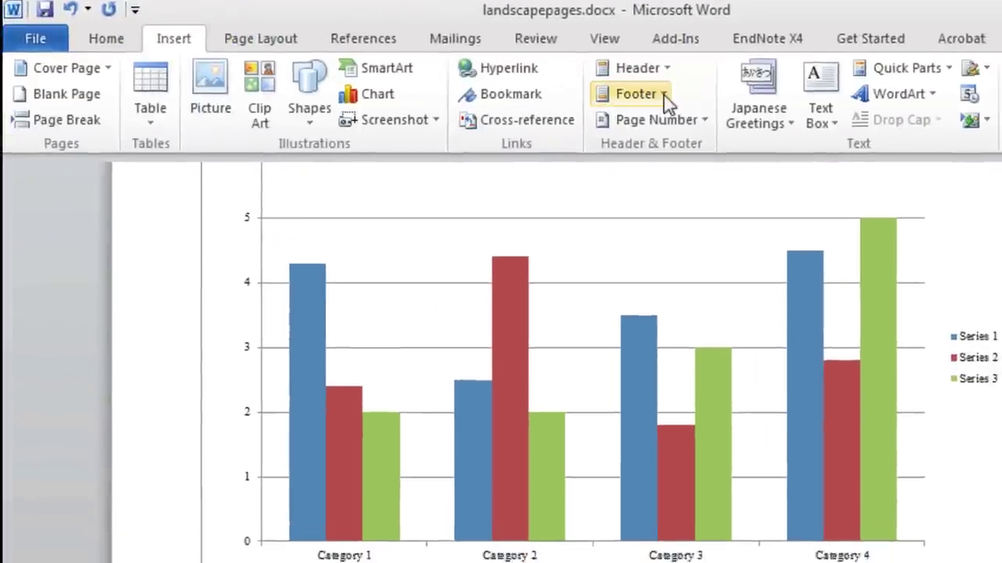
left_click(671, 101)
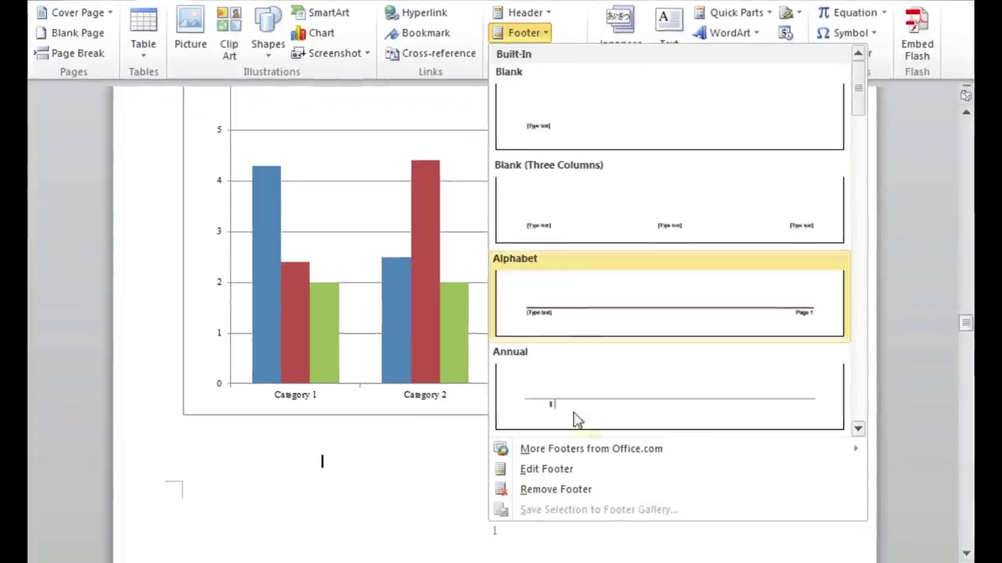
left_click(603, 527)
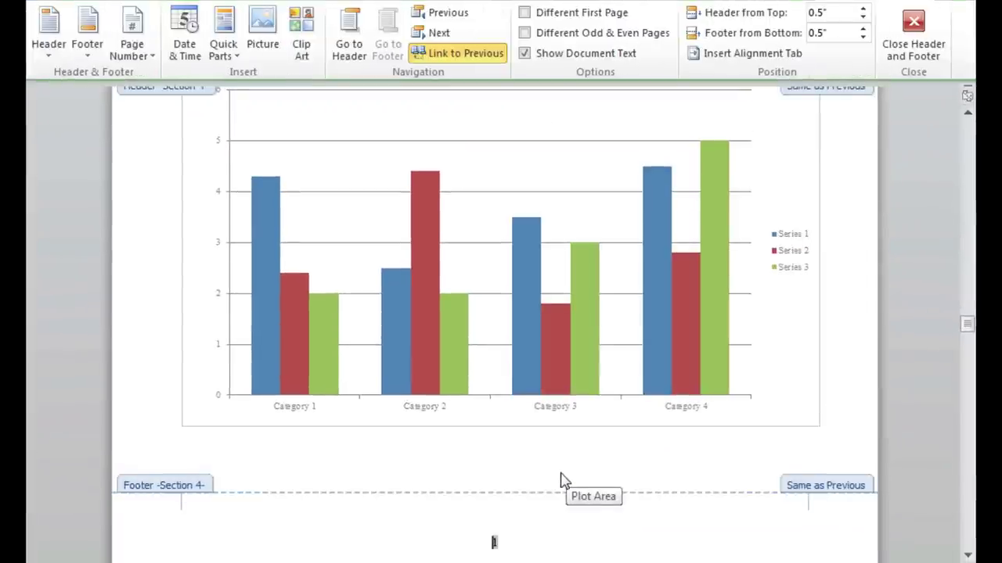
left_click(440, 529)
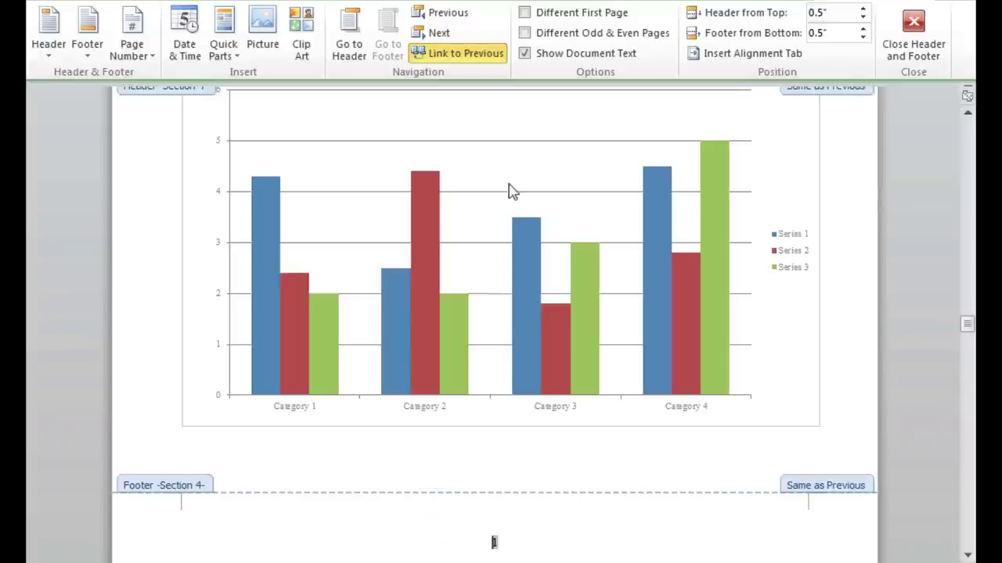
left_click(471, 61)
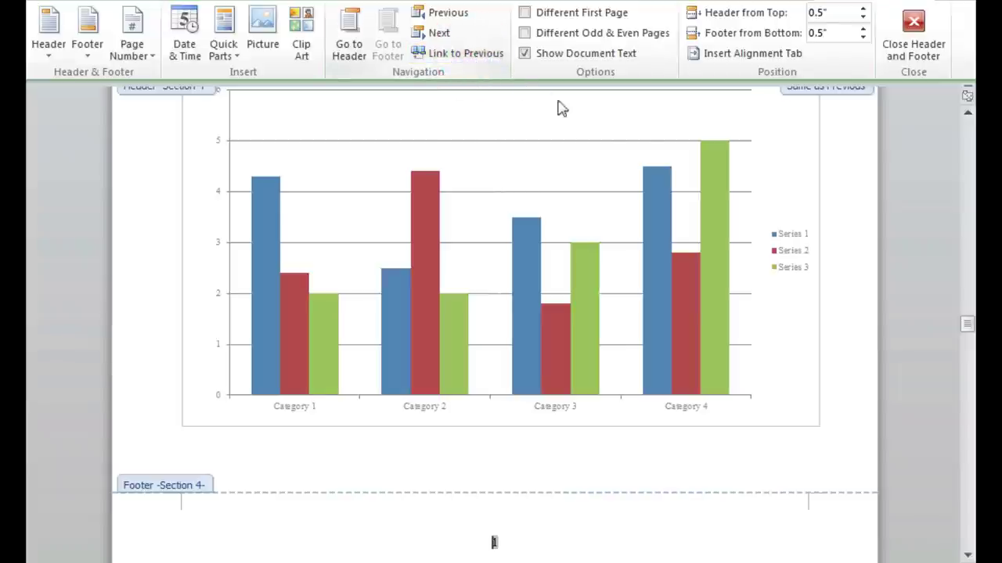
left_click_drag(966, 327, 963, 315)
Step: Unlink the Section 4 and Section 5 headers from their previous sections
left_click(548, 248)
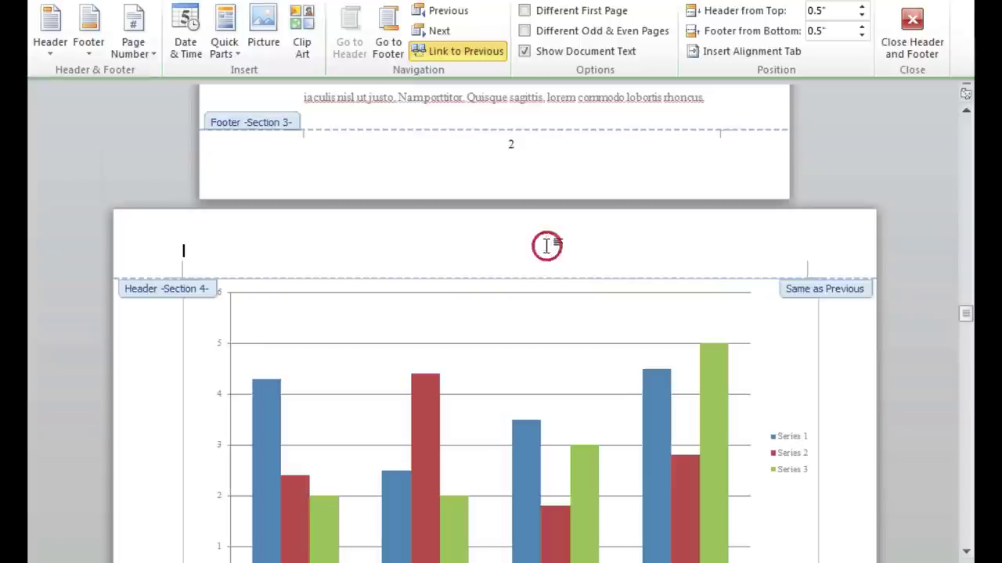
left_click(473, 52)
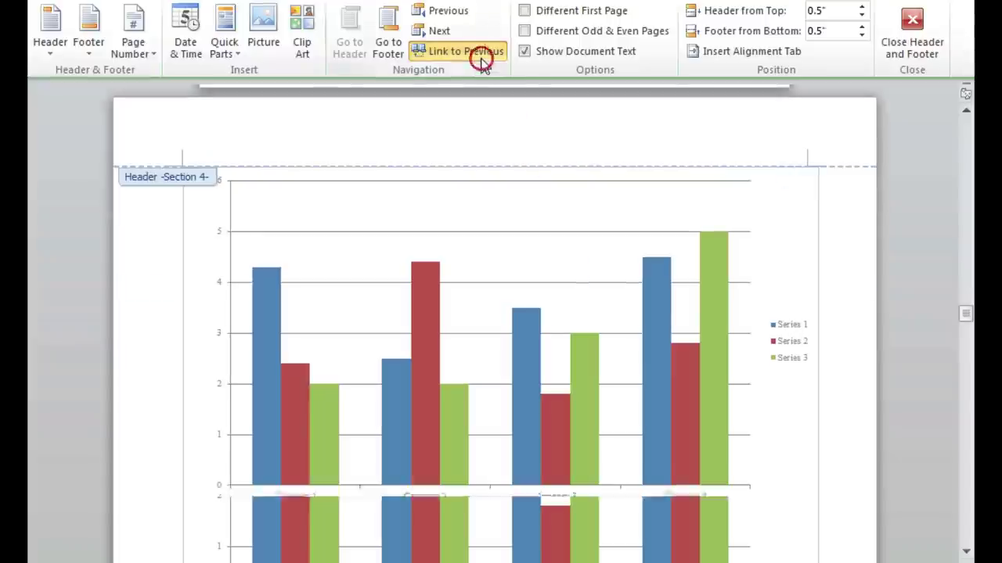
left_click_drag(966, 319, 980, 376)
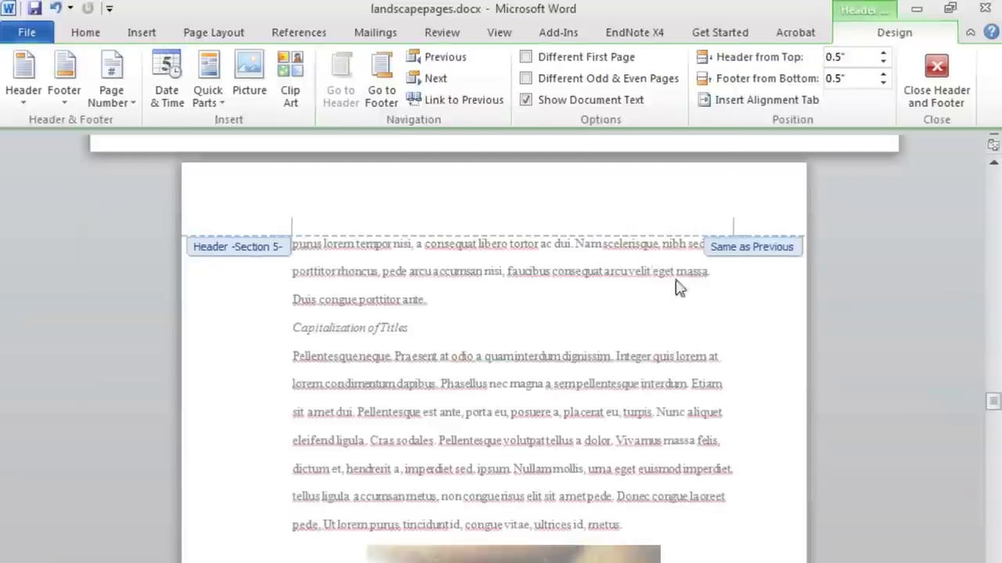
left_click(537, 194)
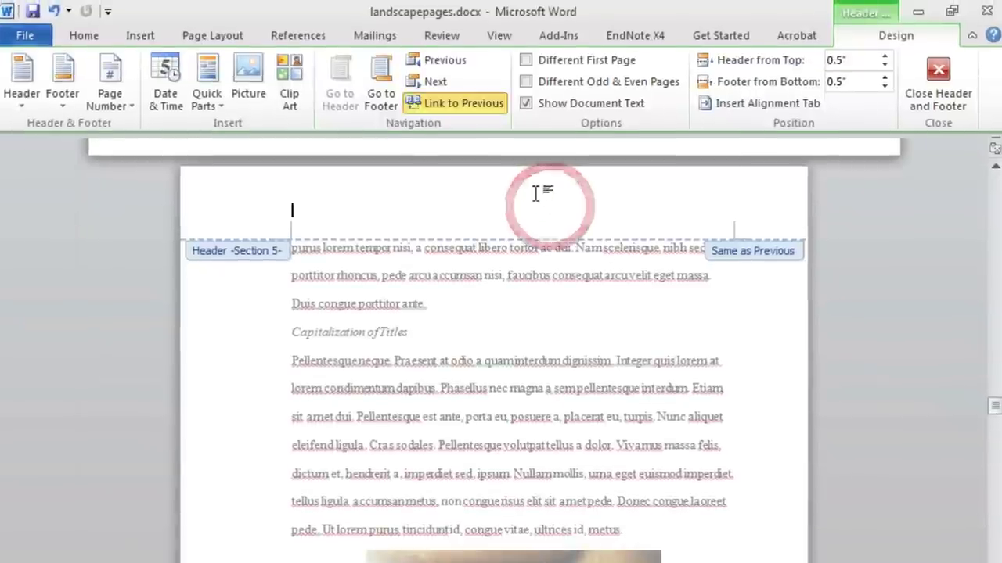
left_click(449, 110)
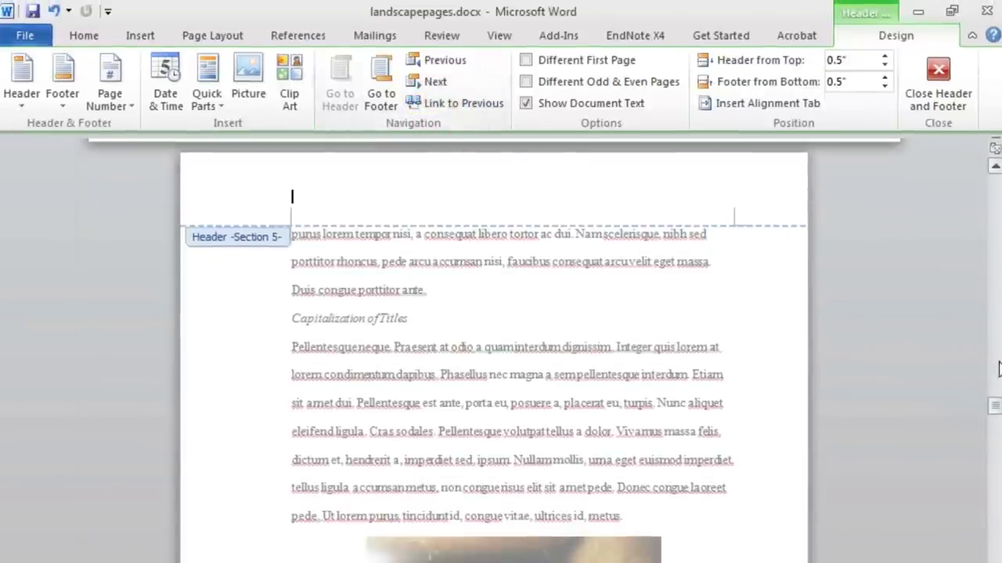
left_click_drag(996, 405, 996, 421)
Step: Unlink the Section 5 footer, then select the page number in the chart page's footer
left_click(665, 493)
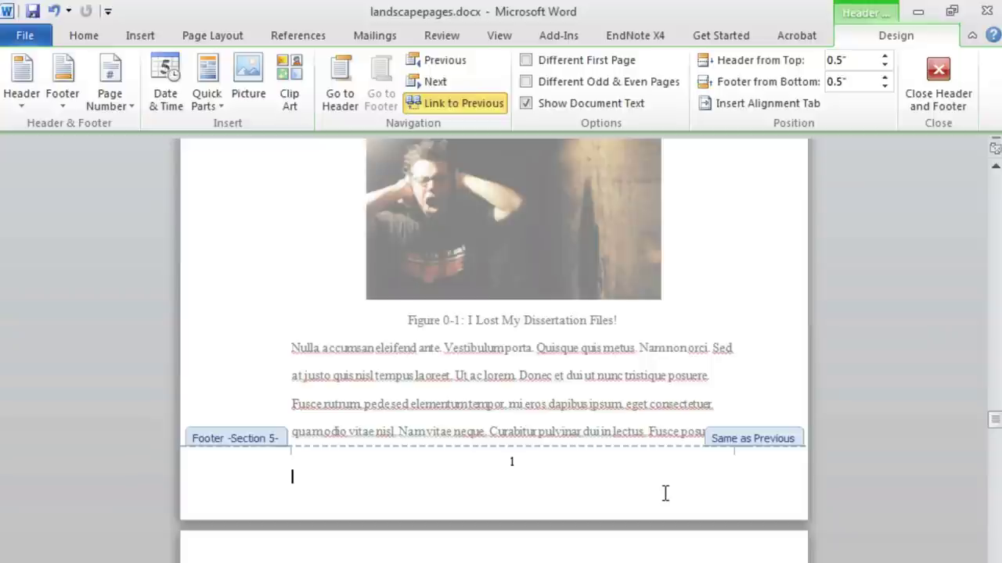
left_click(481, 113)
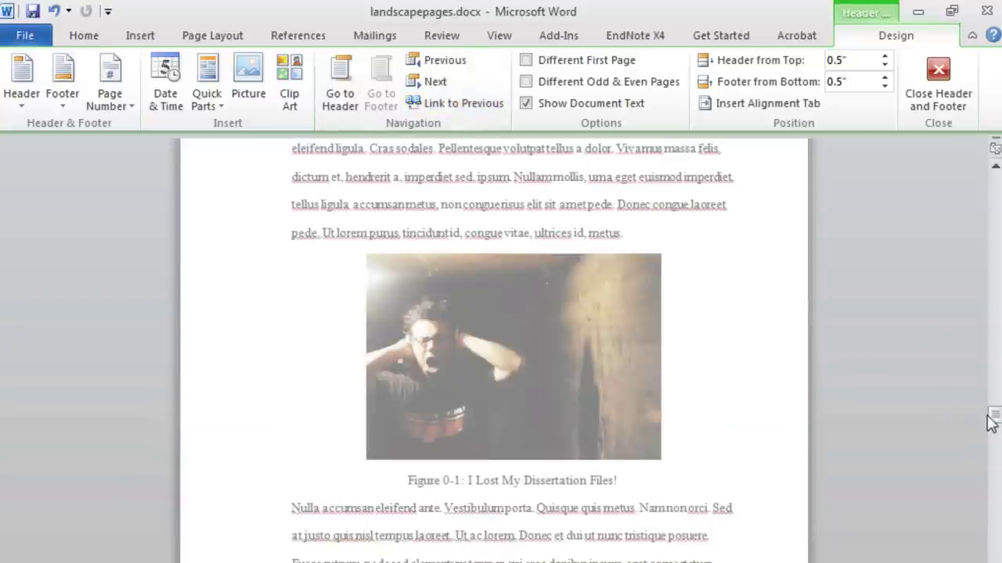
left_click_drag(990, 422, 988, 395)
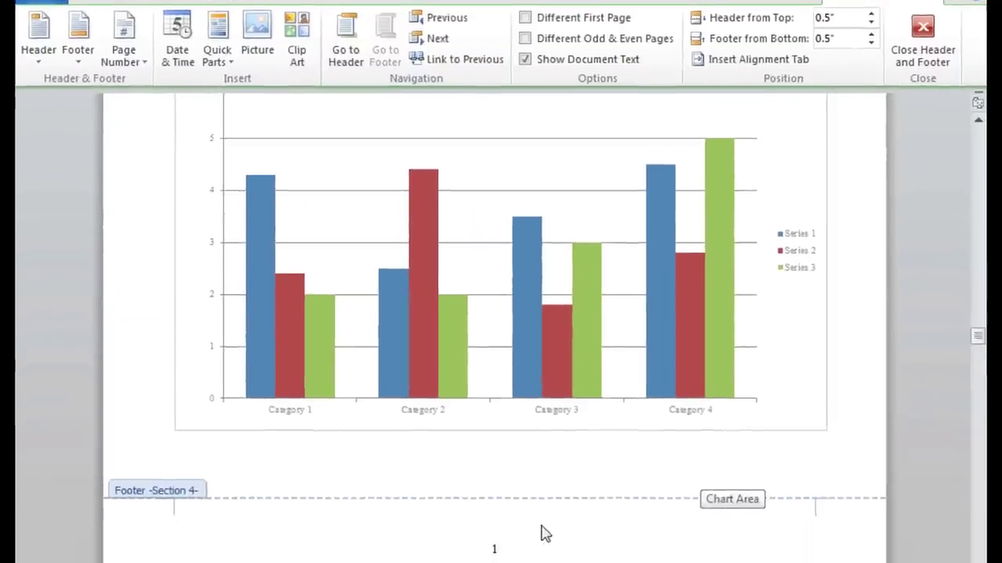
left_click(491, 514)
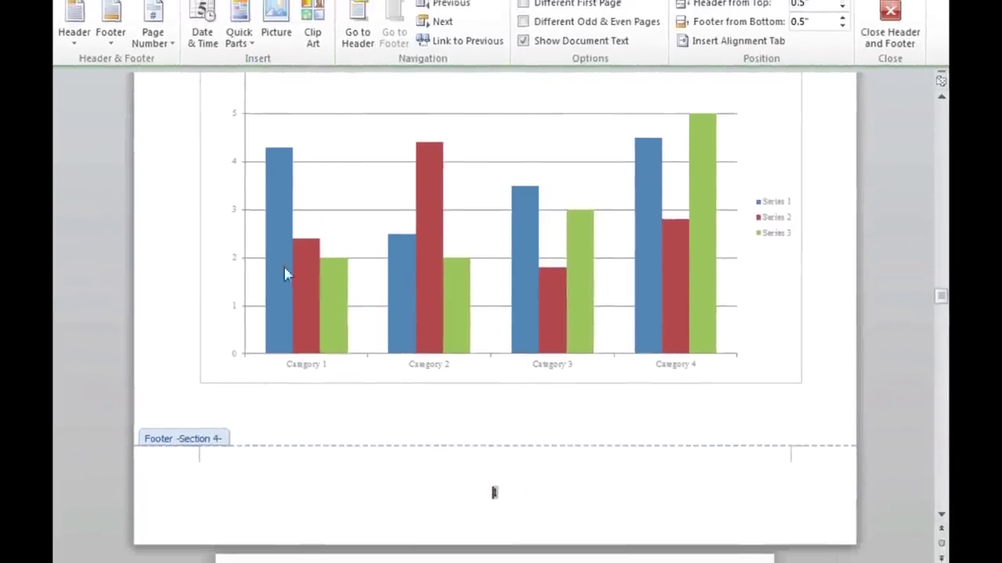
Step: Remove the page number from the chart page's Section 4 footer
left_click(181, 49)
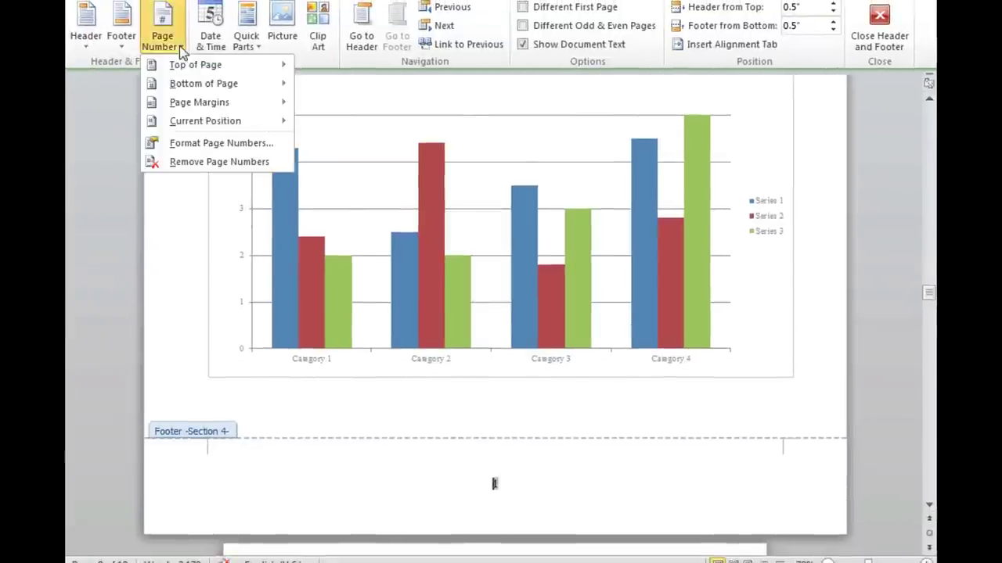
left_click(189, 163)
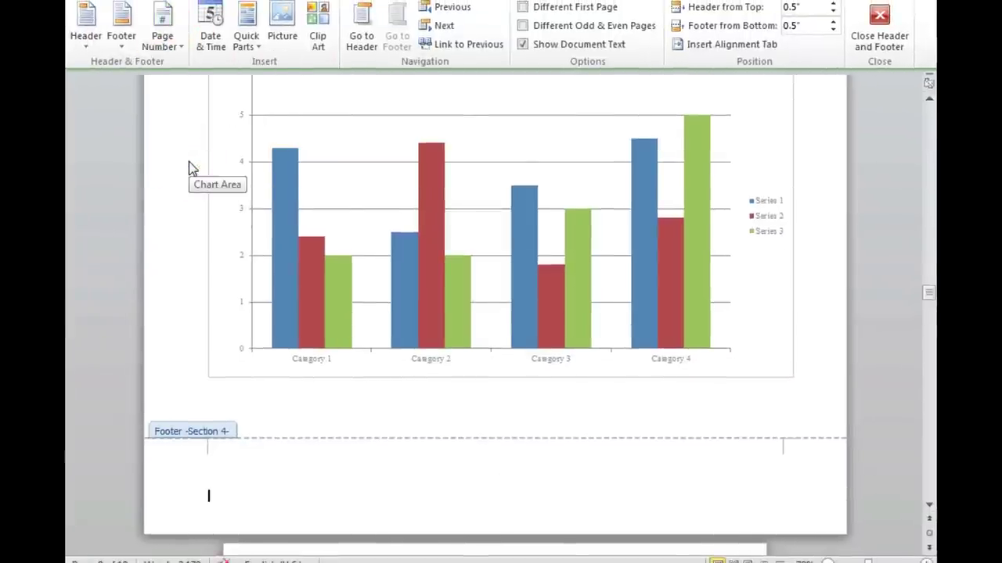
Step: Add a Large, Left page-margin number to the chart page and select its '1'
left_click(177, 52)
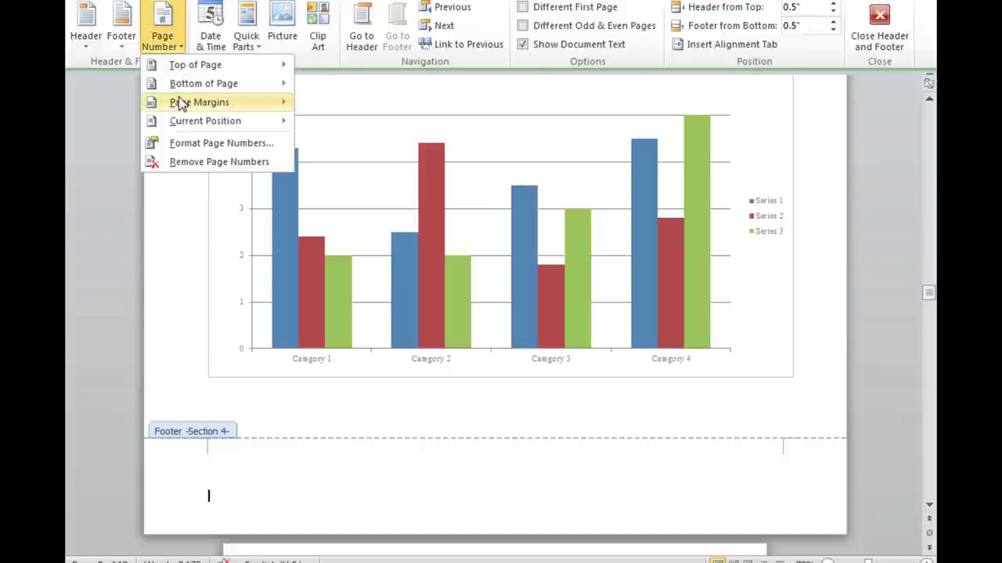
mouse_move(180, 104)
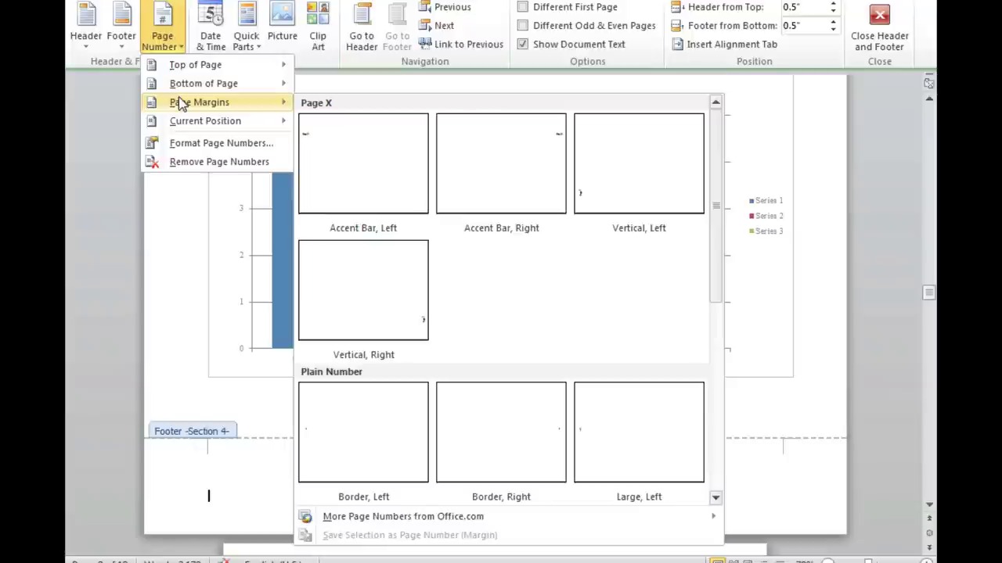
left_click(624, 409)
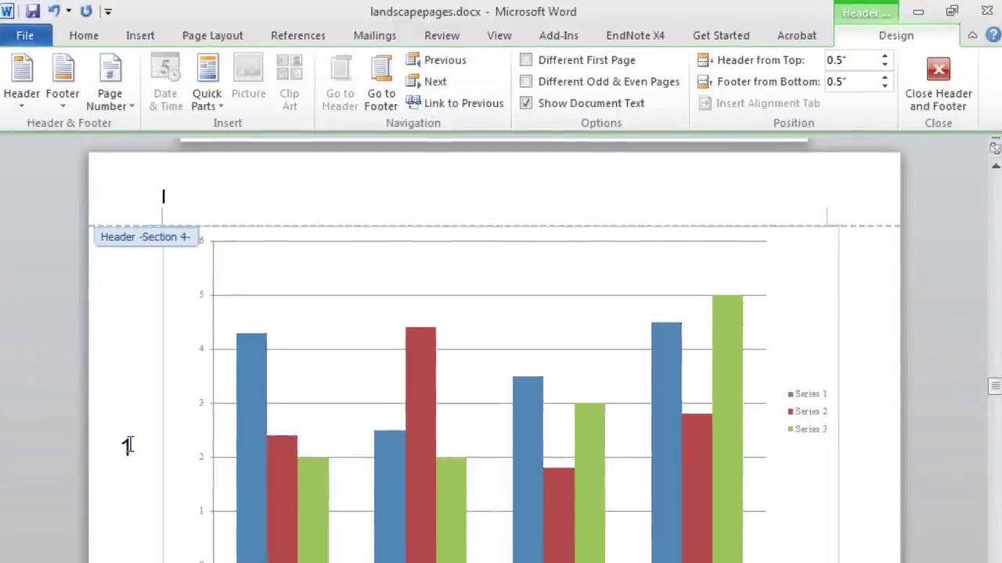
left_click(128, 444)
double_click(127, 450)
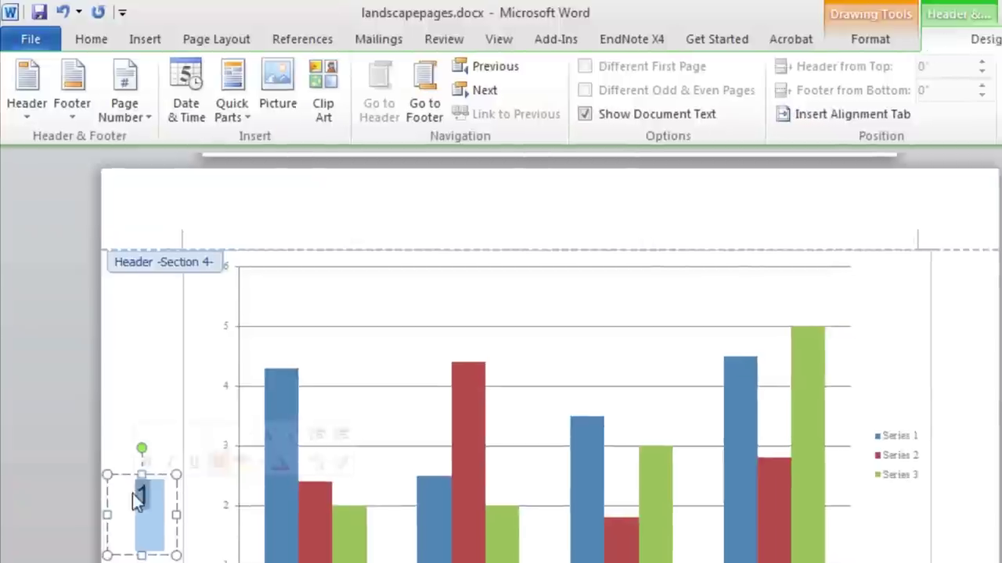
Step: Apply the Normal style to the margin page number to shrink it to body-text size
left_click(113, 40)
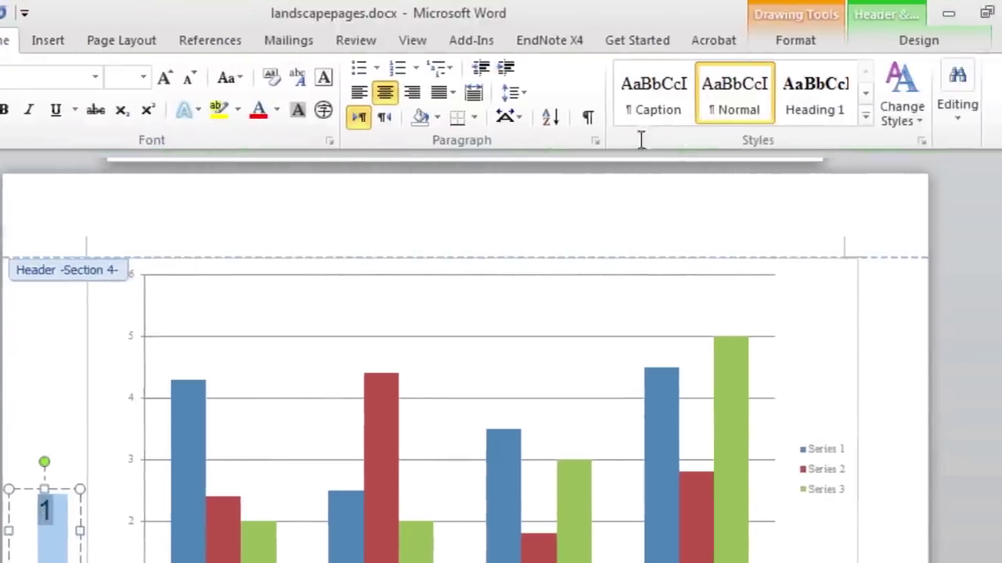
left_click(698, 112)
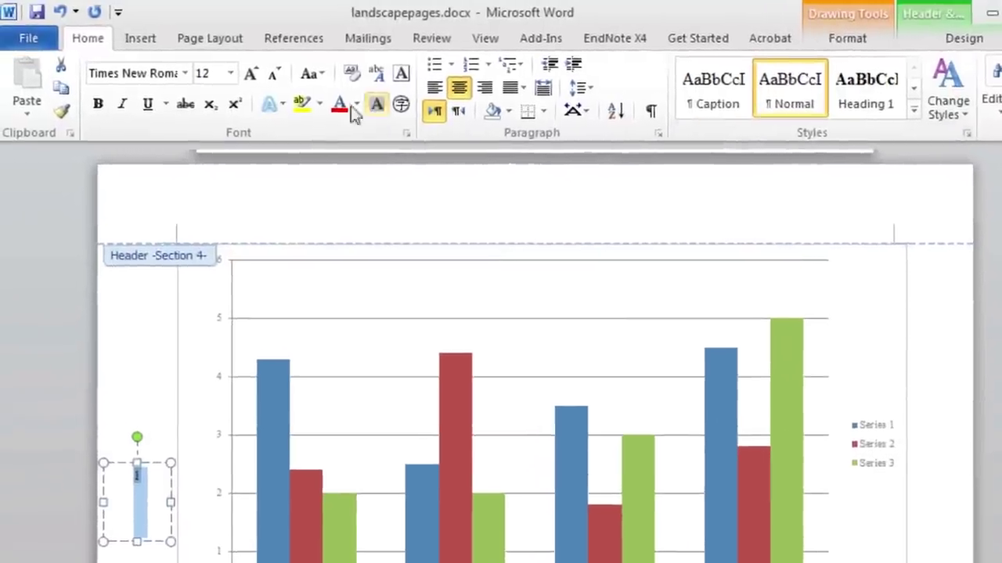
Step: Rotate the margin number's text direction sideways and exit header and footer editing
left_click(231, 39)
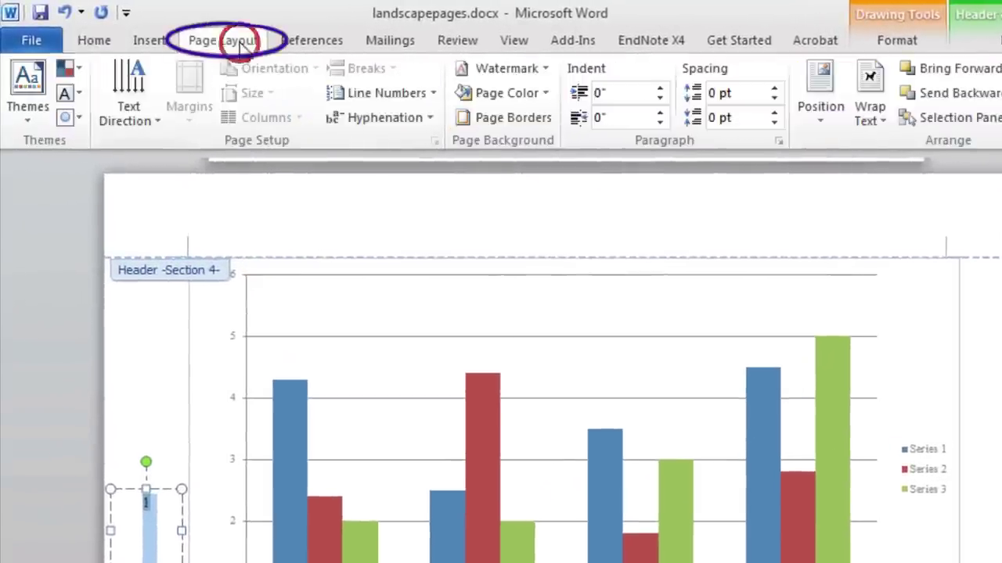
left_click(137, 118)
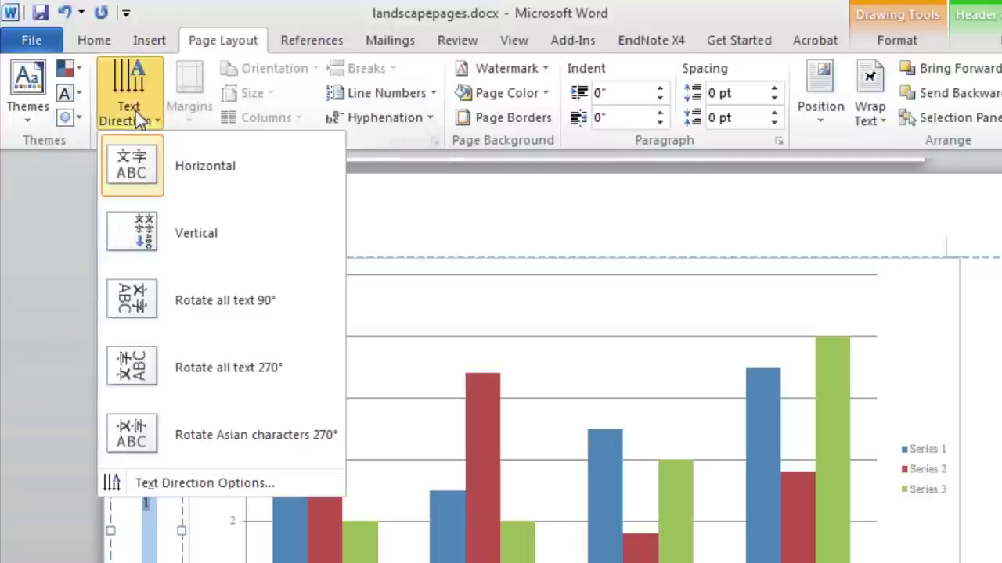
left_click(156, 218)
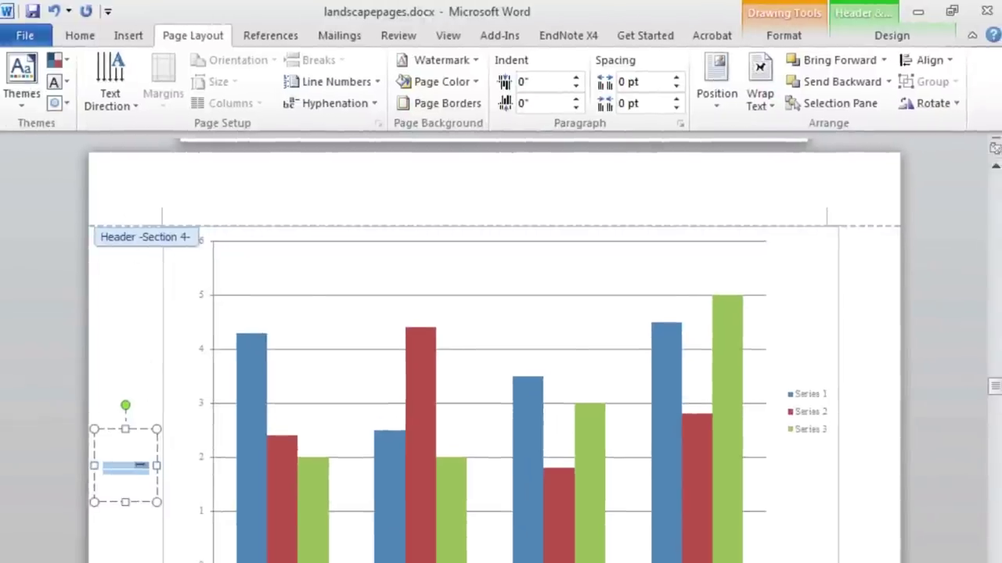
key("Escape")
key("Escape")
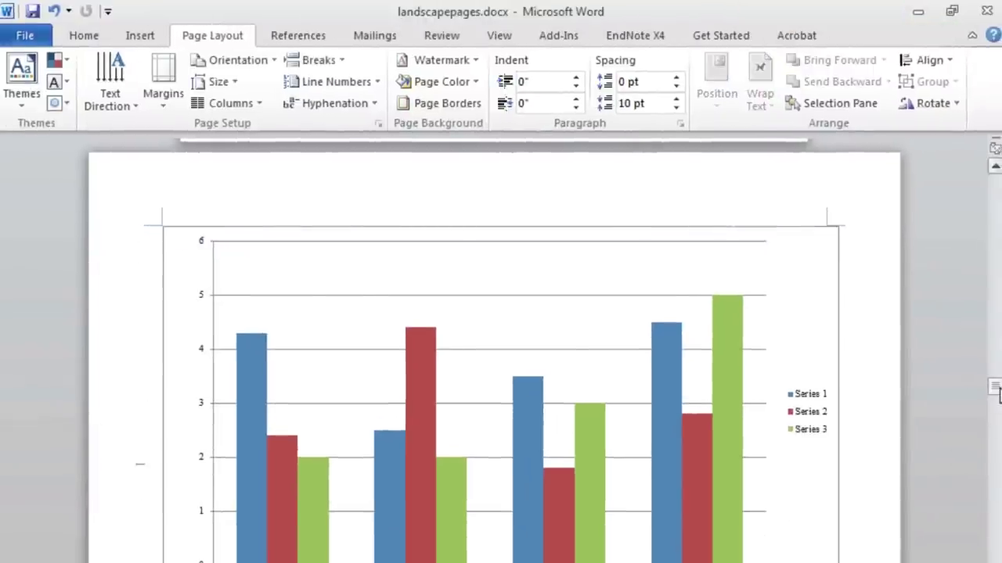
left_click_drag(998, 391, 998, 395)
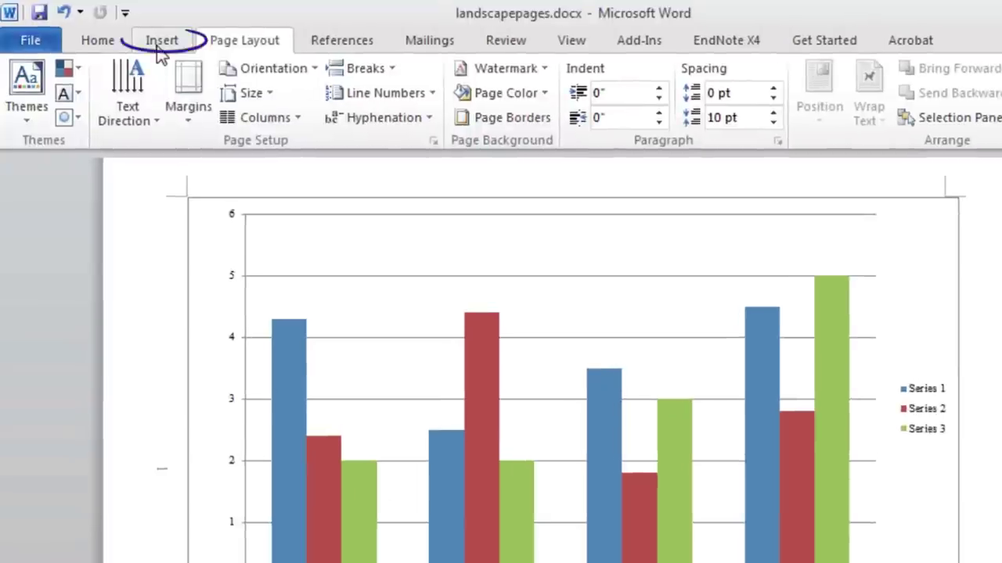
Step: Format the chart page's numbering to continue from the previous section, so it reads 3
left_click(138, 37)
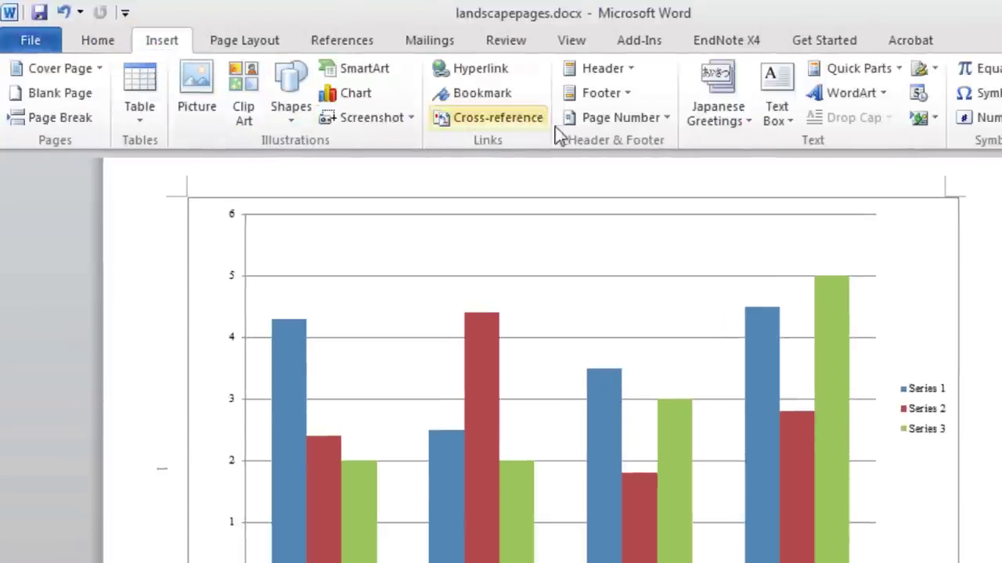
left_click(656, 118)
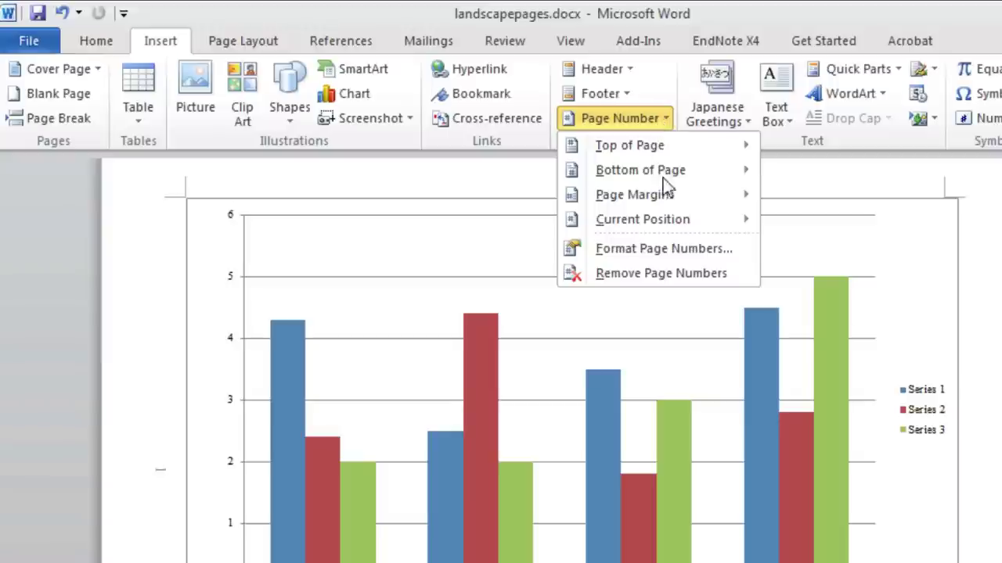
left_click(648, 247)
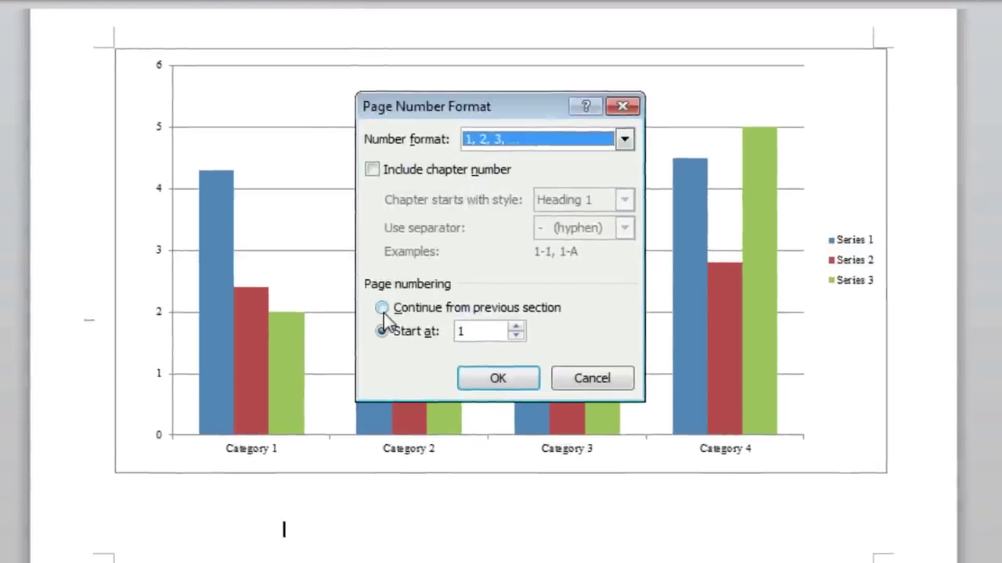
left_click(382, 309)
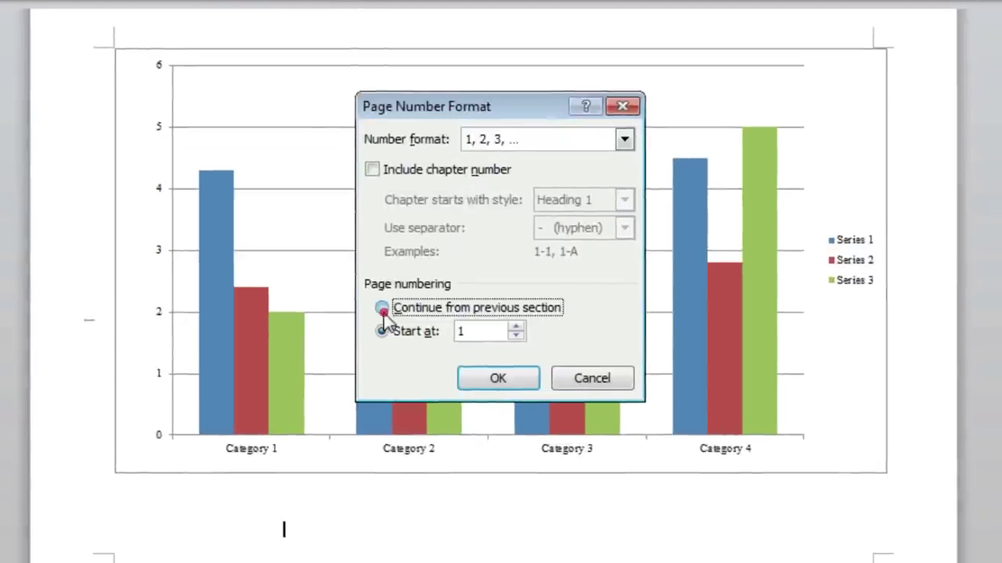
left_click(486, 380)
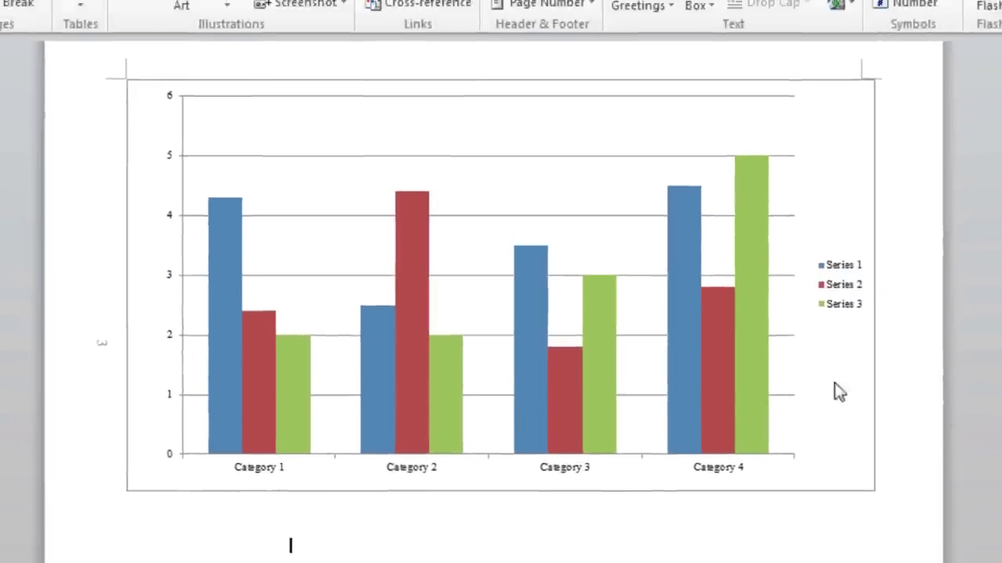
left_click_drag(993, 389, 992, 423)
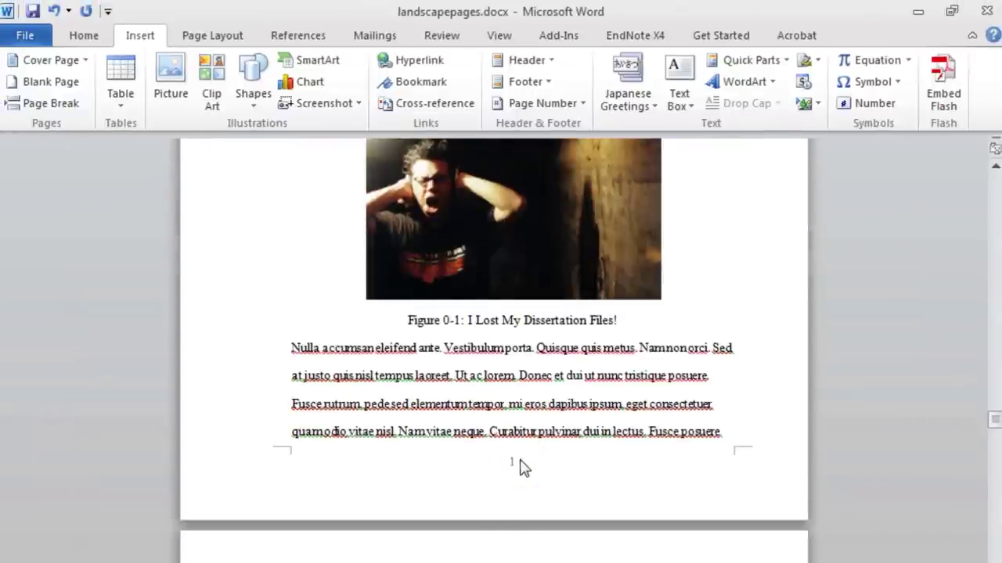
Step: Set Section 5's footer page numbers to continue from the previous section instead of restarting at 1
double_click(526, 466)
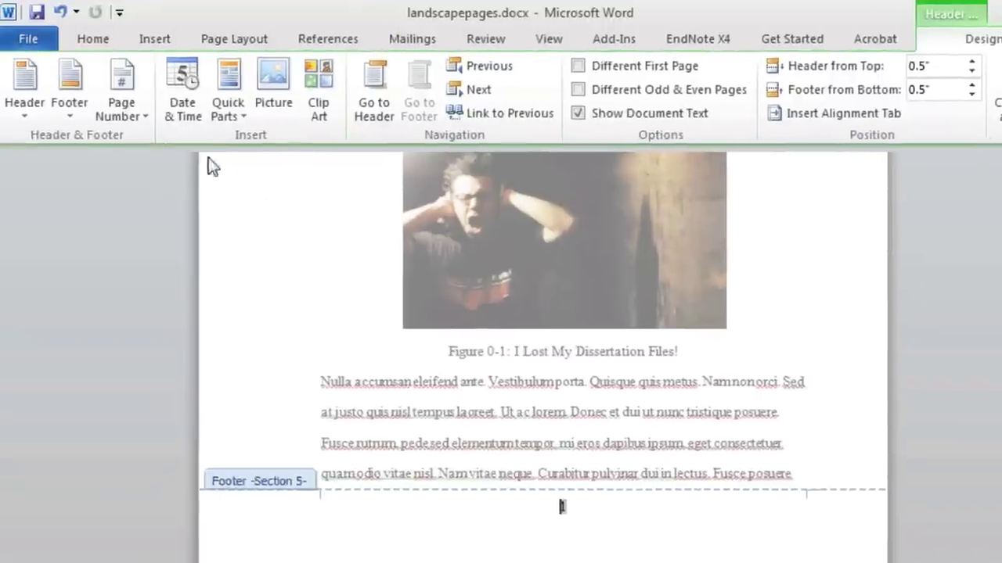
left_click(147, 120)
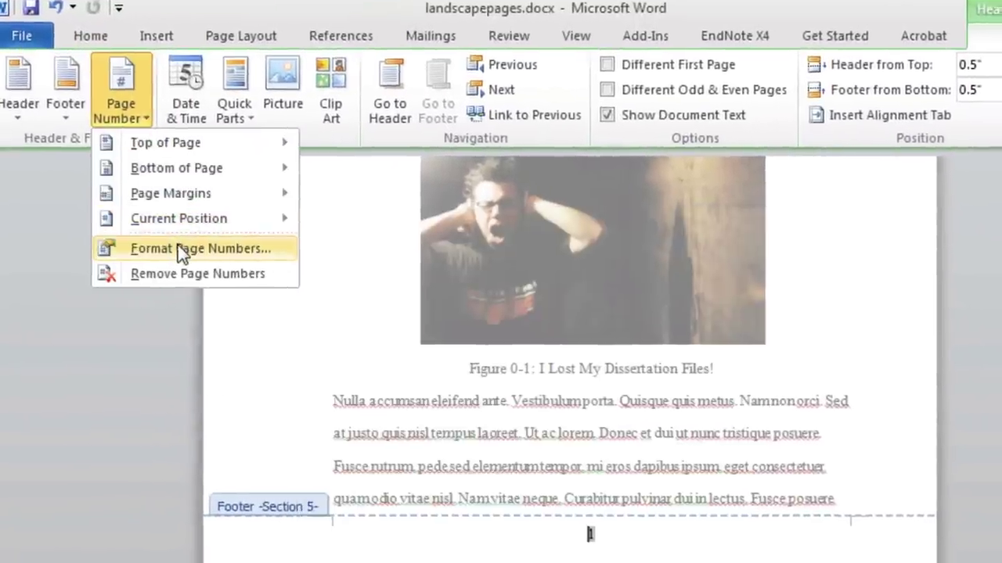
left_click(178, 248)
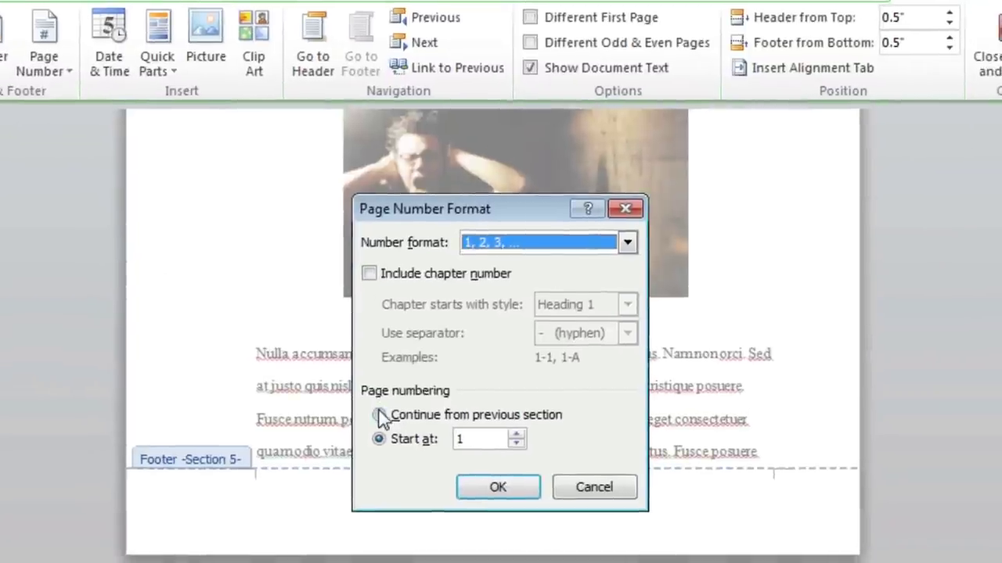
left_click(381, 416)
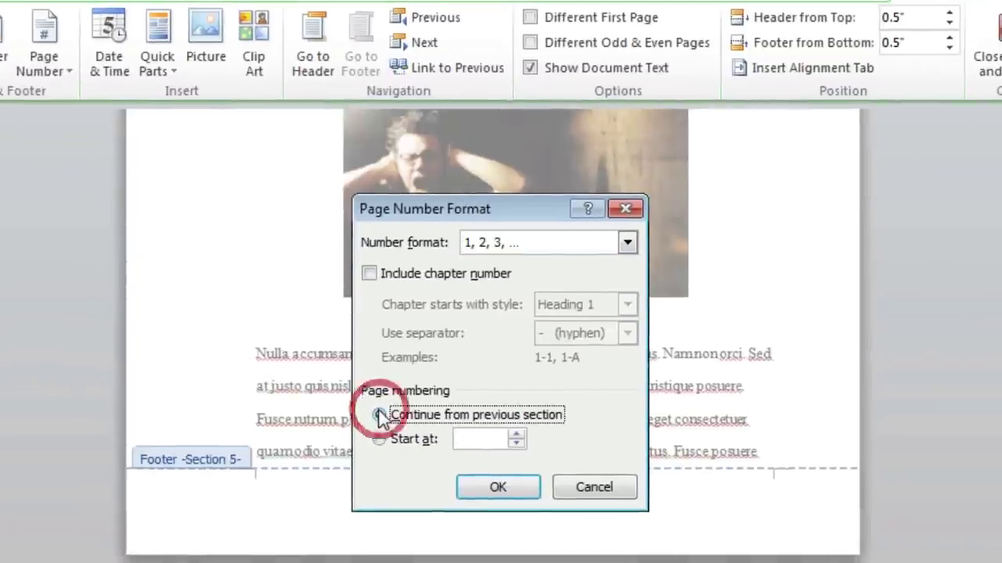
left_click(466, 488)
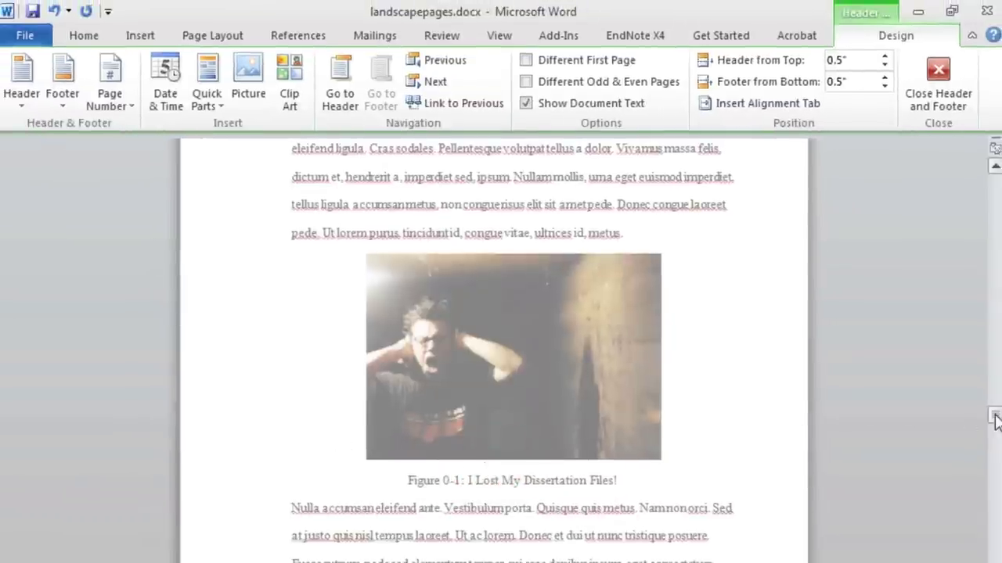
left_click_drag(994, 420, 987, 397)
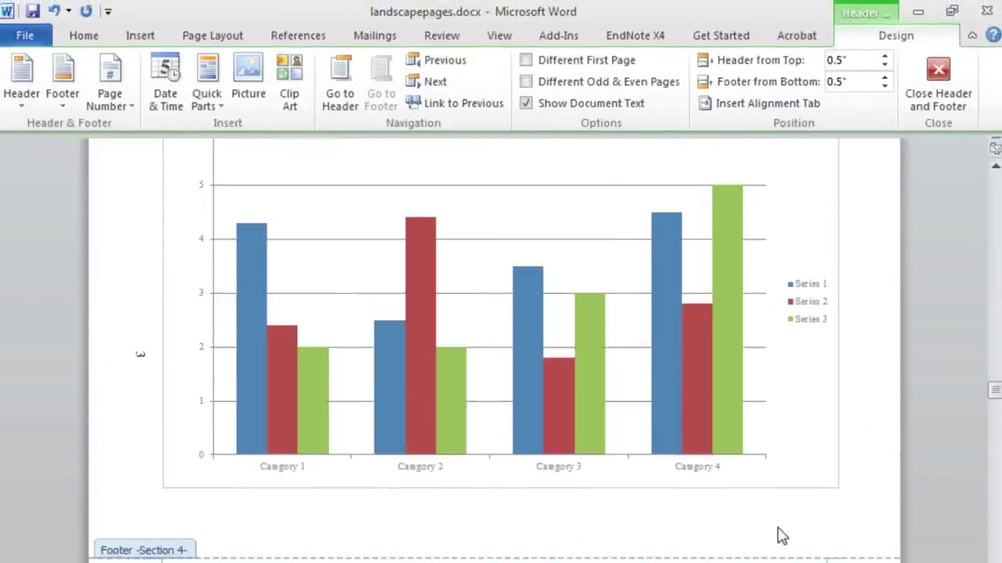